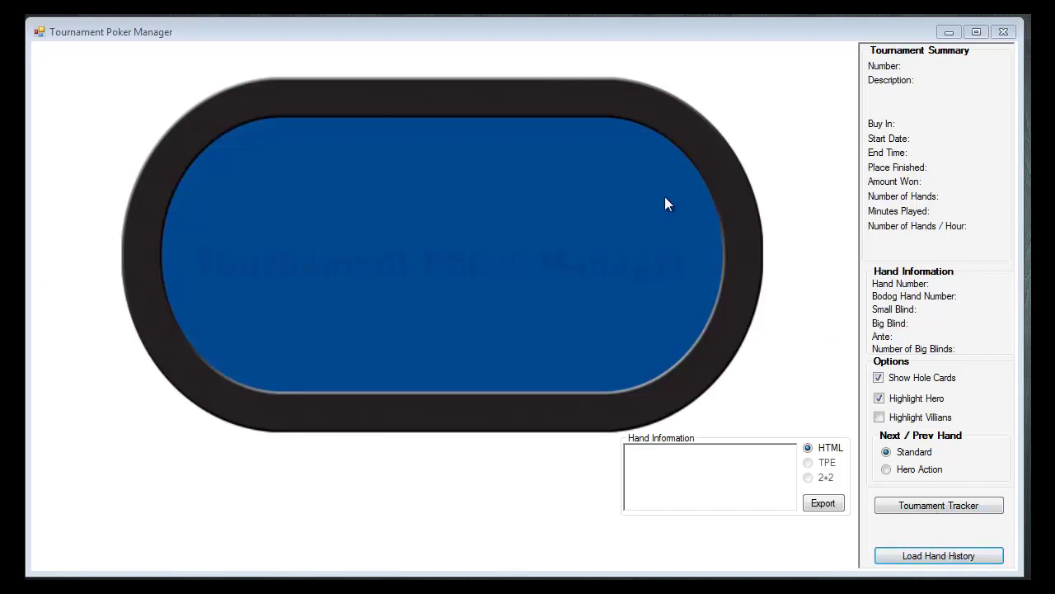
Load the 5720 $2,000 Guaranteed tournament hand history file onto the table.
left_click(949, 557)
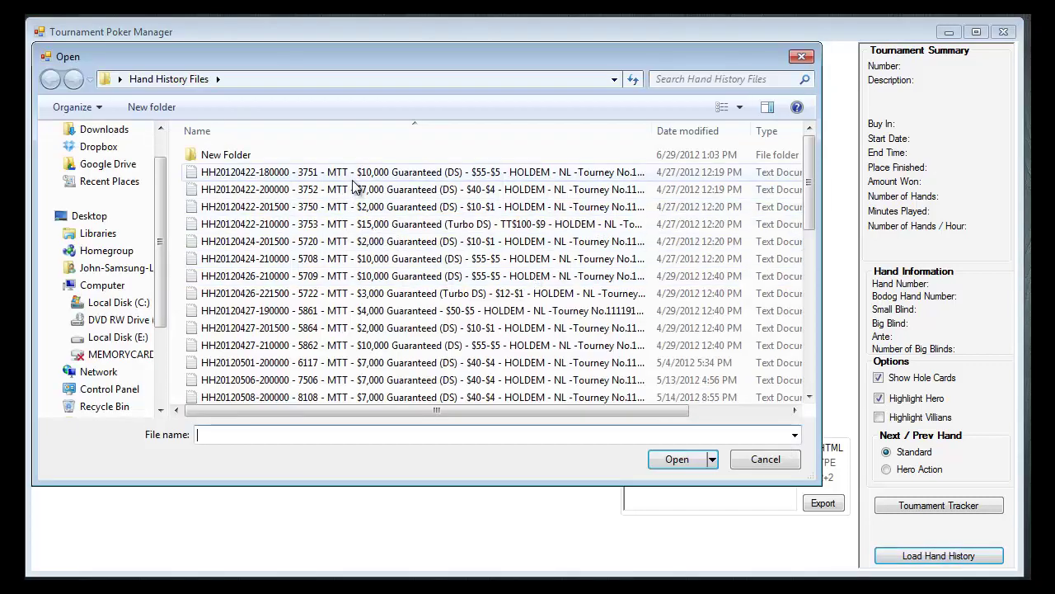
left_click(353, 180)
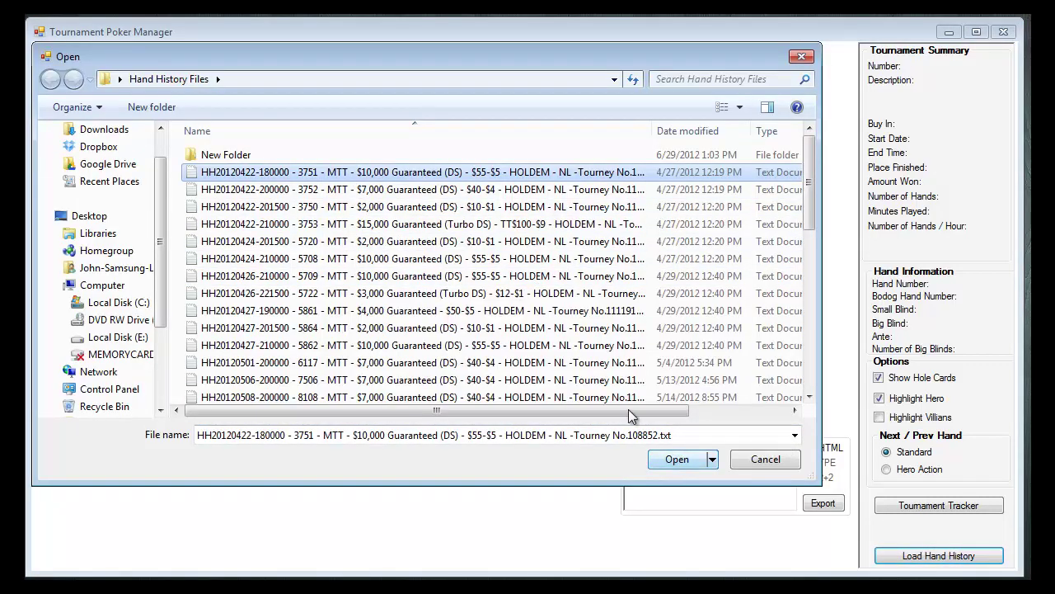
left_click_drag(577, 410, 674, 422)
left_click(510, 241)
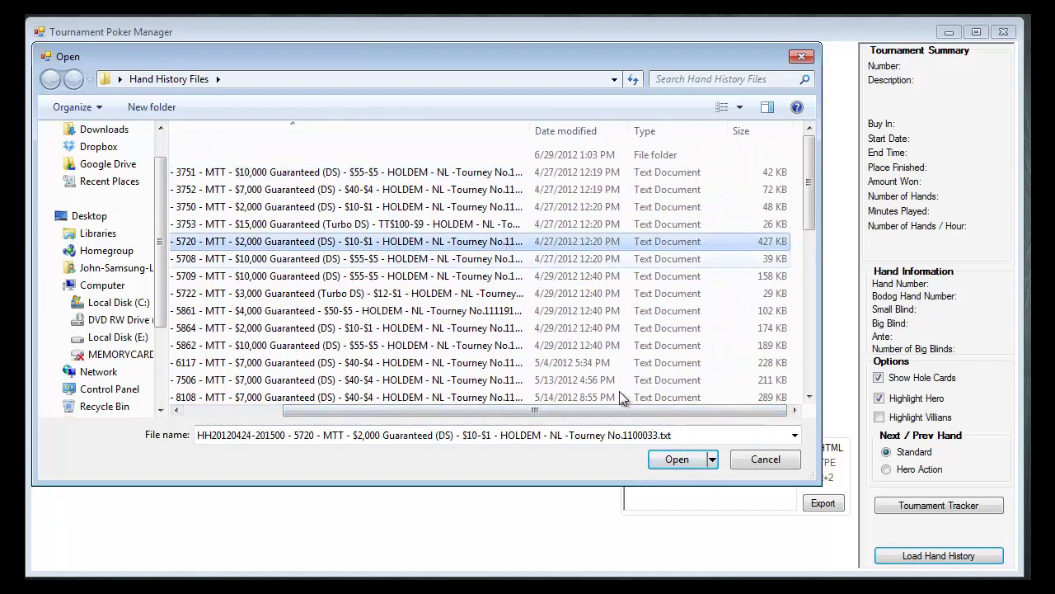
left_click(688, 467)
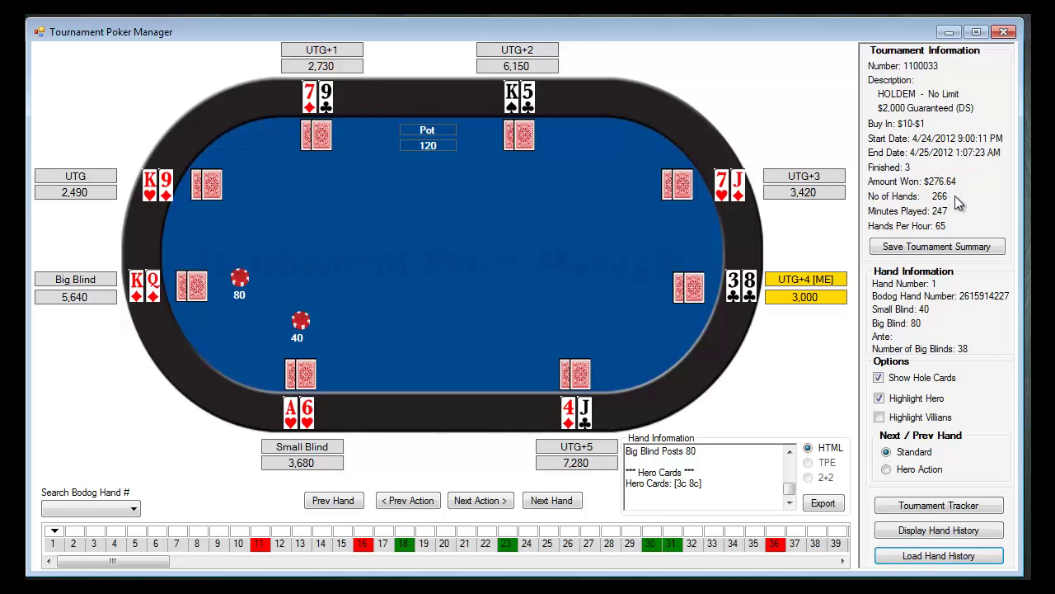
Save the tournament summary to the Tournament Tracker database and dismiss the confirmation.
left_click(930, 251)
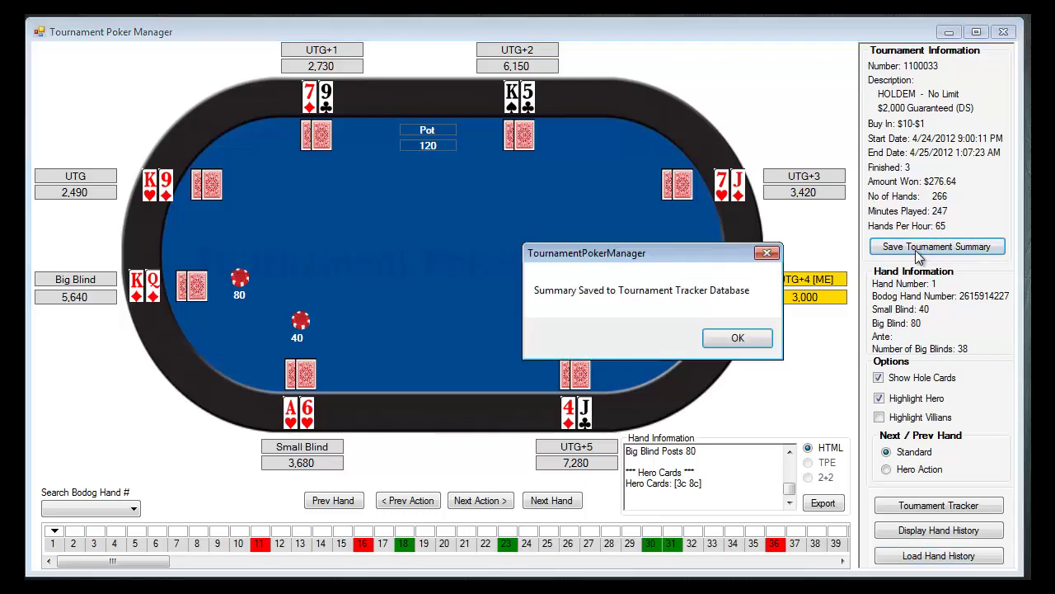
left_click(738, 338)
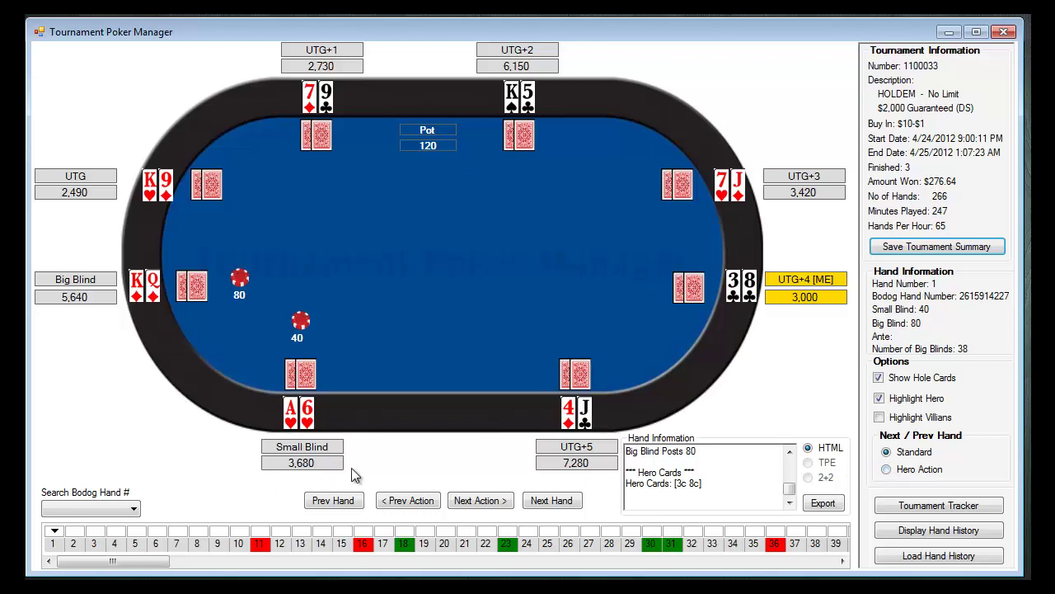
Browse the Search Bodog Hand # list without choosing, then jump to hand 30 in the timeline.
left_click_drag(74, 560, 118, 566)
left_click_drag(244, 548, 255, 549)
left_click(135, 511)
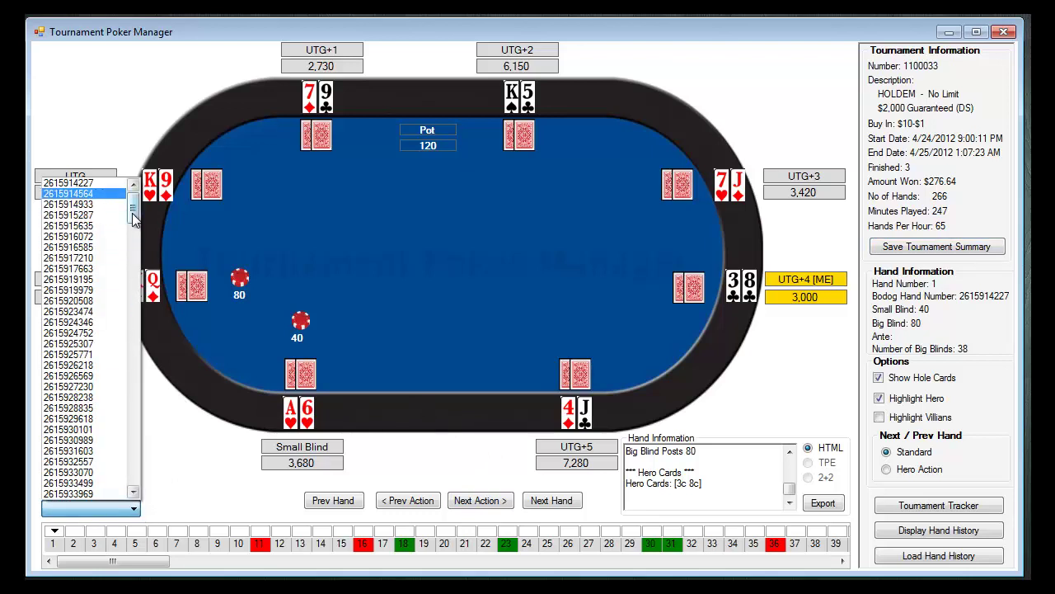
mouse_move(134, 215)
left_mouse_down()
mouse_move(135, 298)
mouse_move(134, 208)
left_mouse_up()
left_click(178, 403)
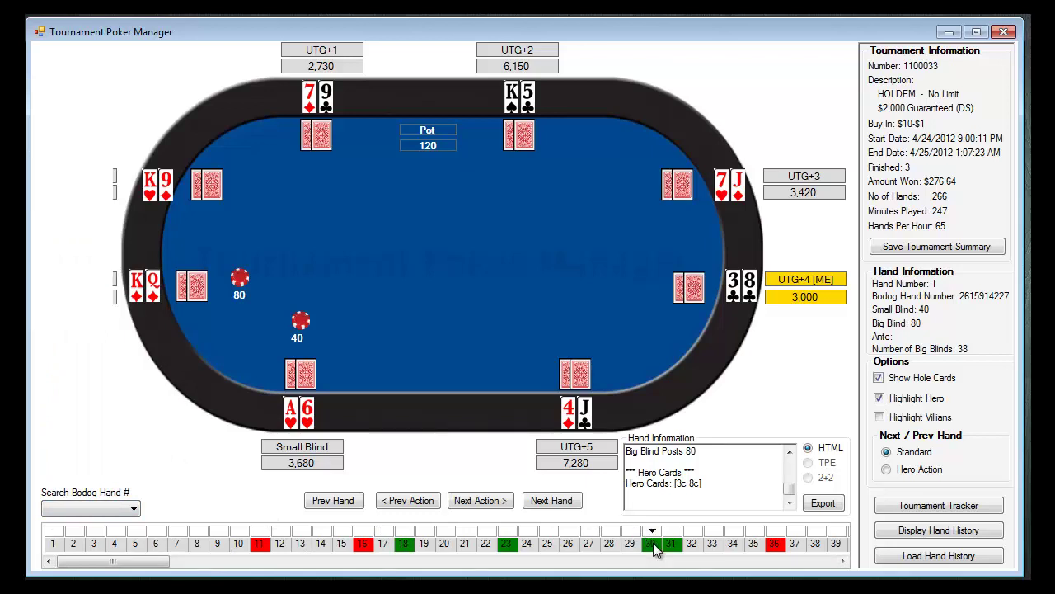
left_click(652, 544)
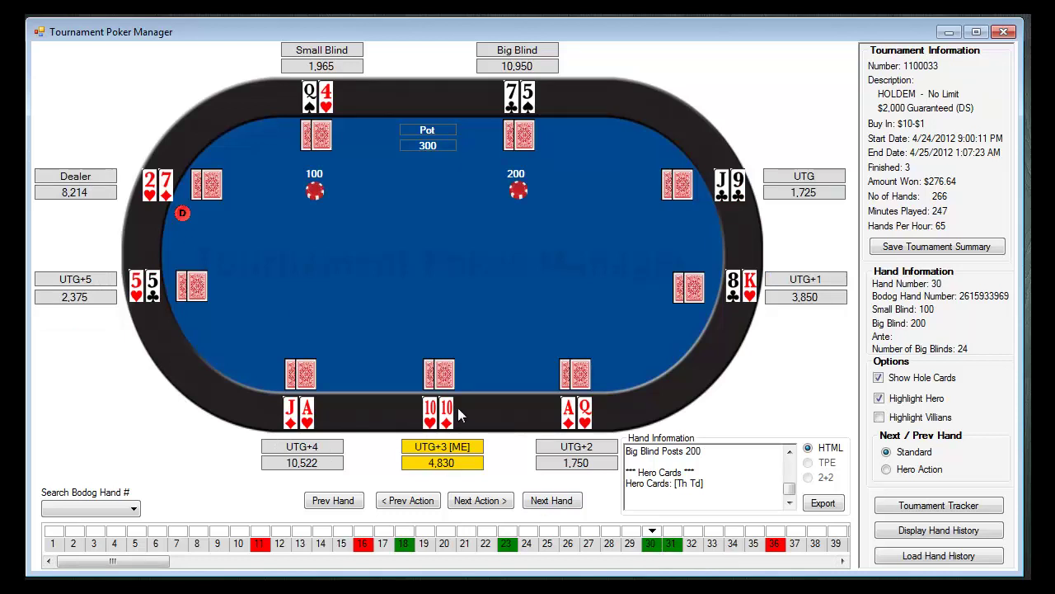
Step hand 30 through its preflop betting, including the hero's raise to 2000.
left_click(487, 501)
left_click(487, 501)
left_click(486, 500)
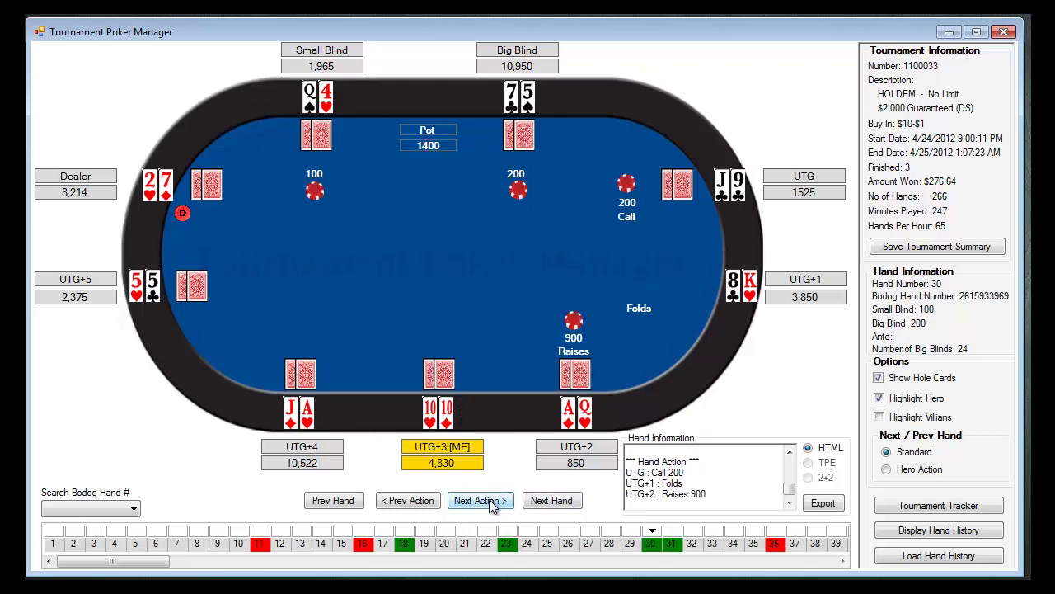
left_click(492, 503)
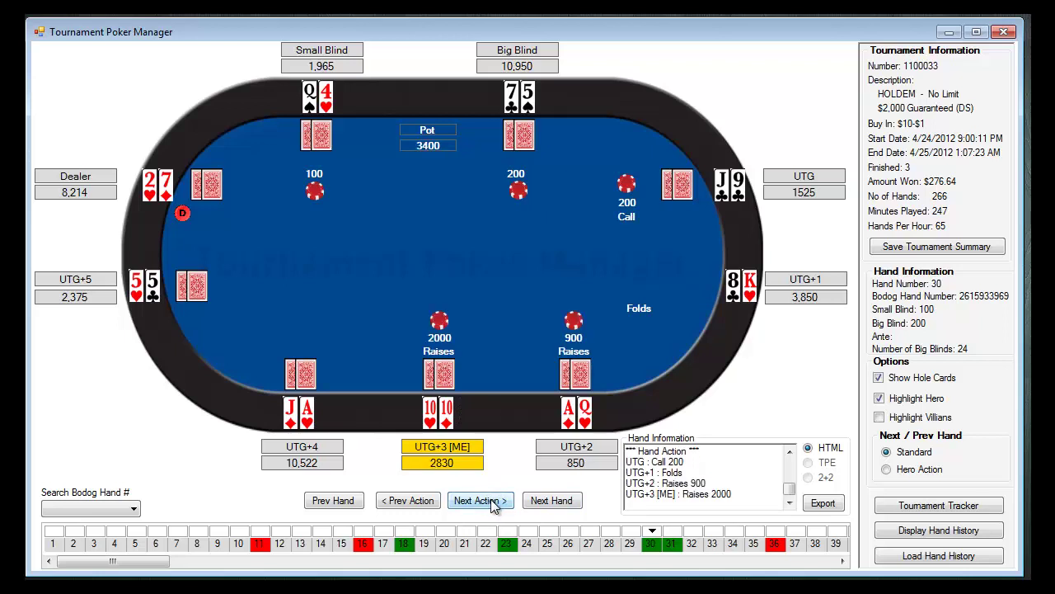
left_click(493, 500)
left_click(495, 500)
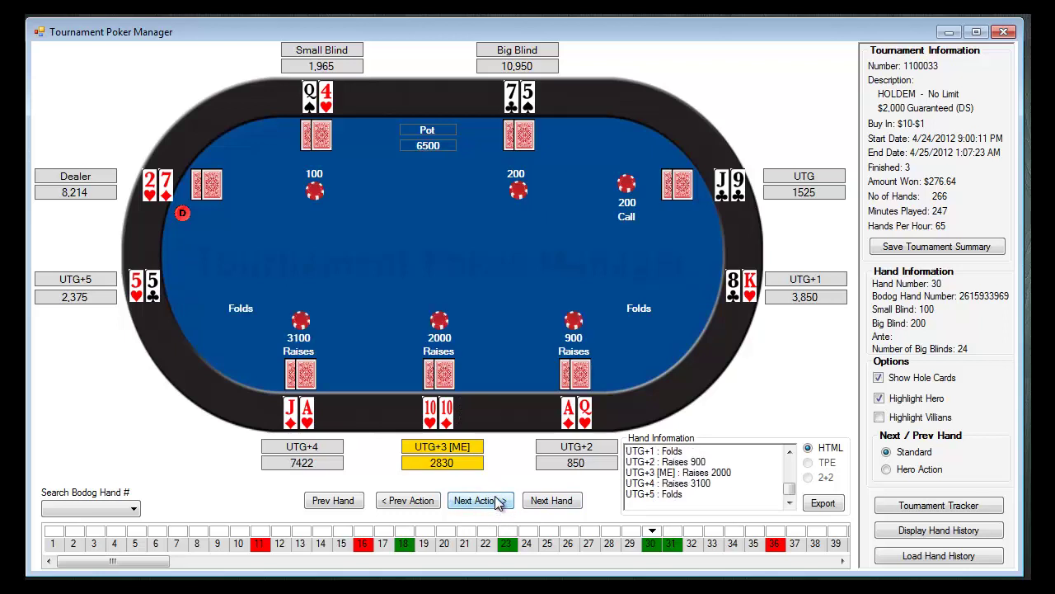
left_click(494, 501)
left_click(495, 501)
left_click(495, 501)
left_click(494, 501)
left_click(495, 500)
left_click(494, 501)
Play hand 30 through the flop all-in, turn and river until hand 31 loads.
left_click(494, 500)
left_click(494, 501)
left_click(495, 501)
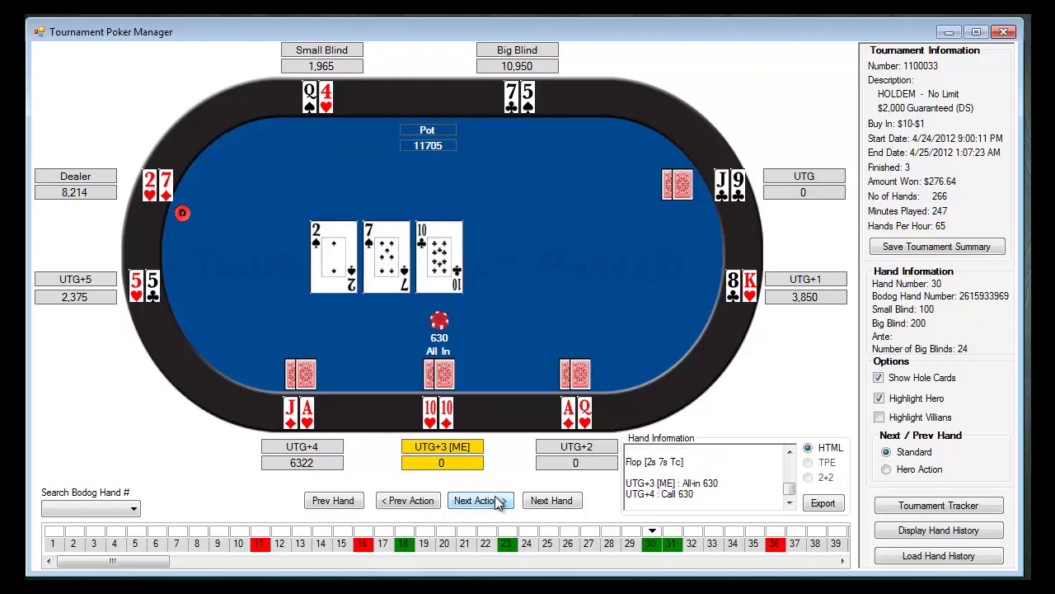
left_click(495, 500)
left_click(494, 500)
left_click(495, 501)
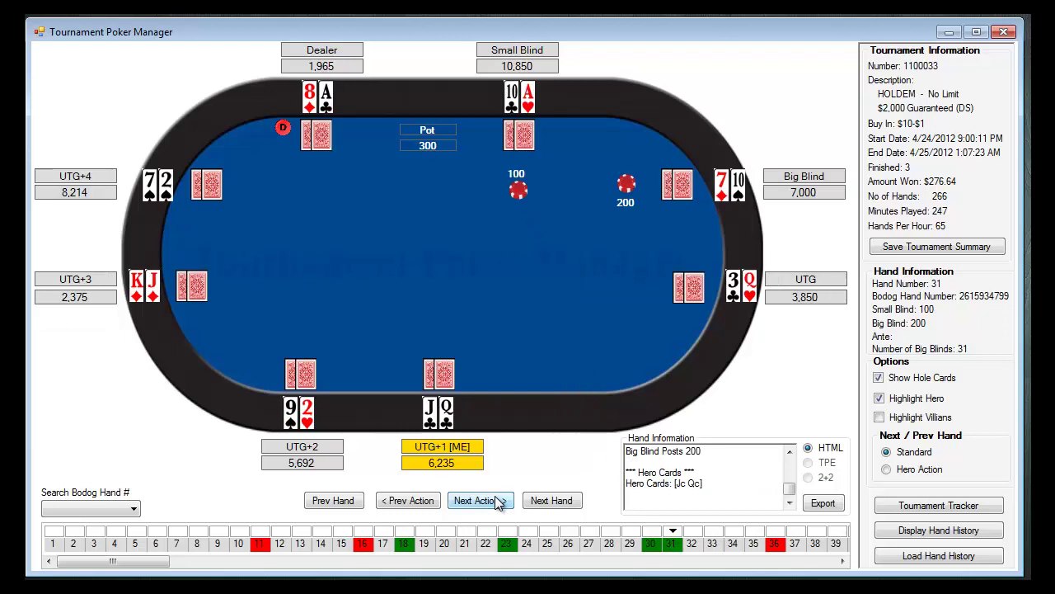
Move forward to hand 32, then step back hand by hand to hand 22.
left_click(553, 500)
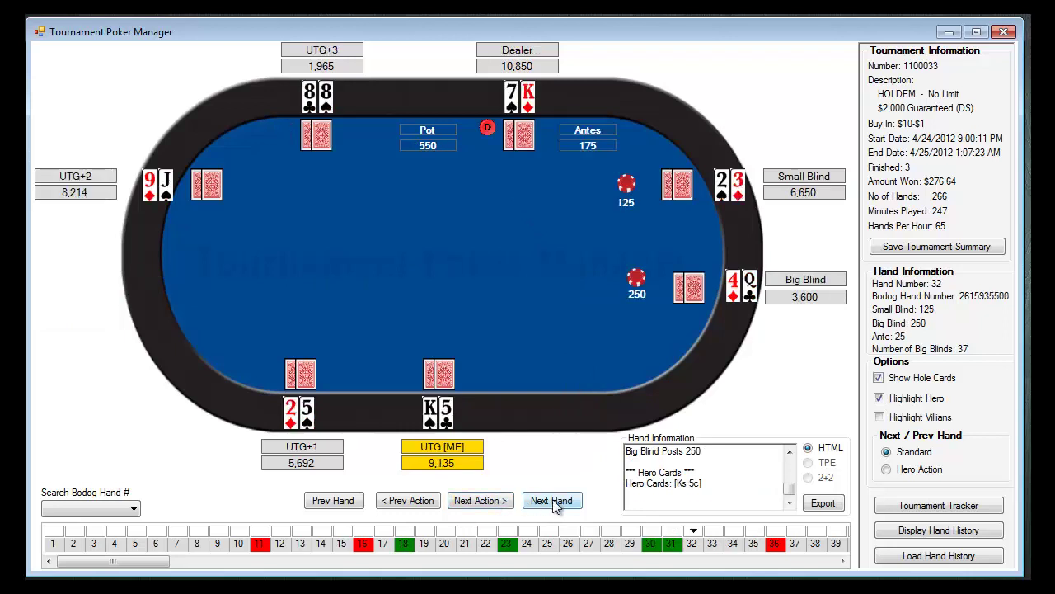
left_click(332, 500)
left_click(332, 501)
left_click(332, 501)
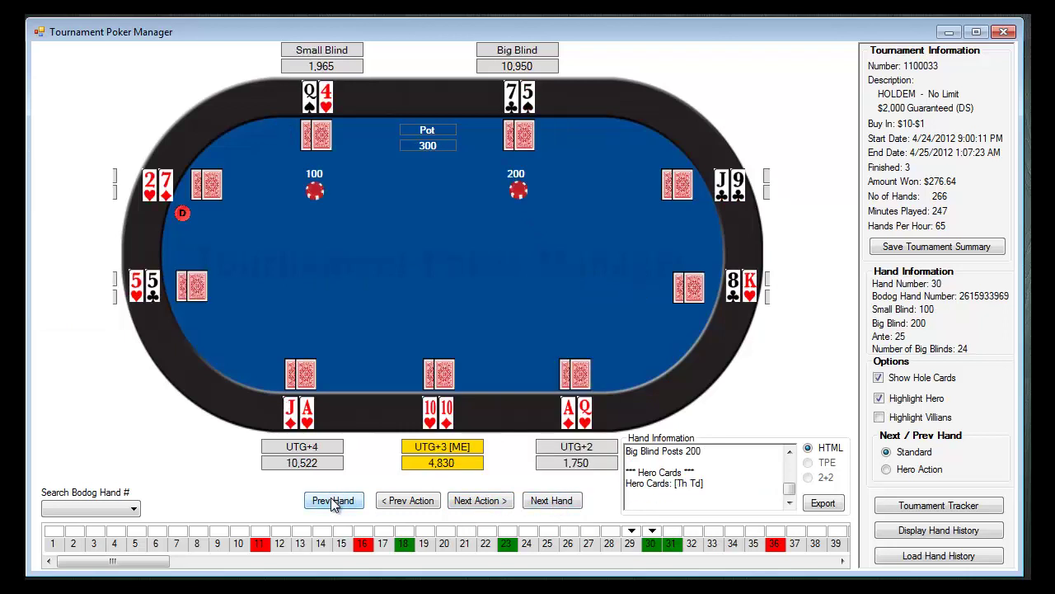
left_click(332, 500)
left_click(332, 501)
left_click(333, 500)
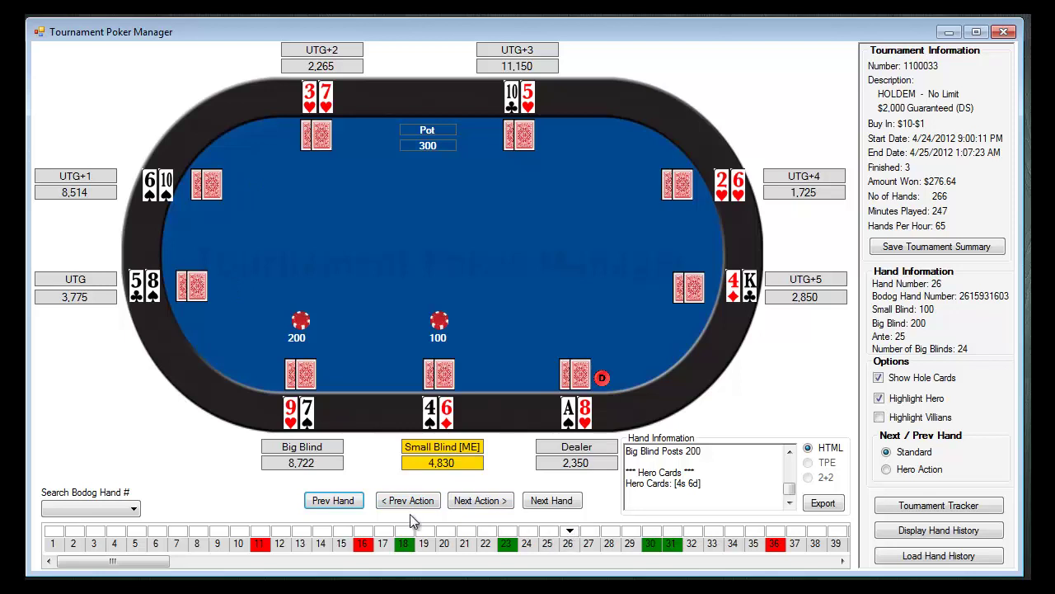
left_click(338, 502)
left_click(339, 503)
left_click(341, 501)
left_click(341, 501)
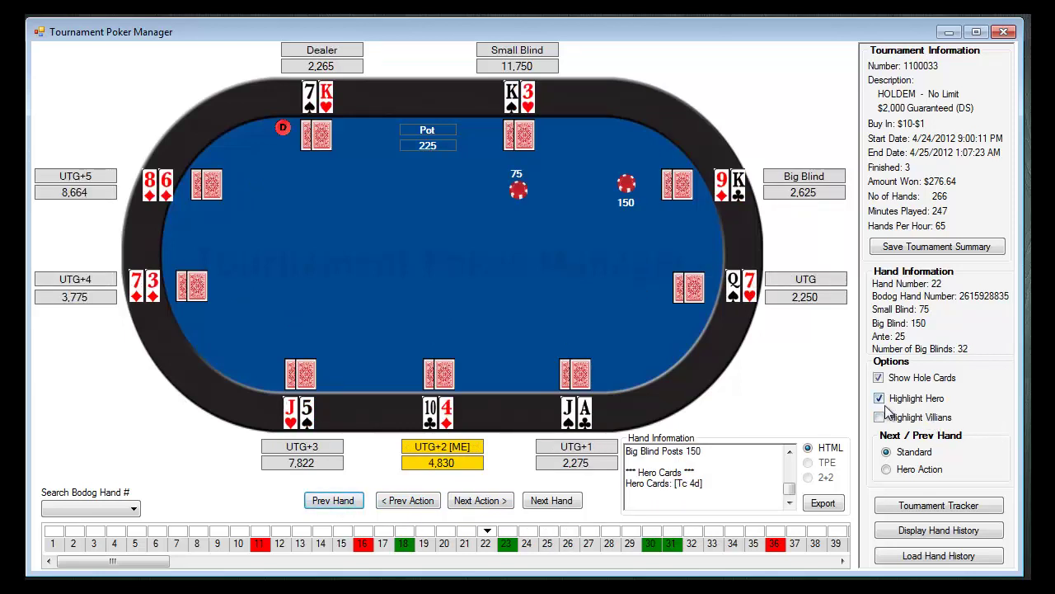
Limit navigation to Hero Action hands, hide hole cards, and browse hero hands 18, 23, 31, 36, 42.
left_click(887, 470)
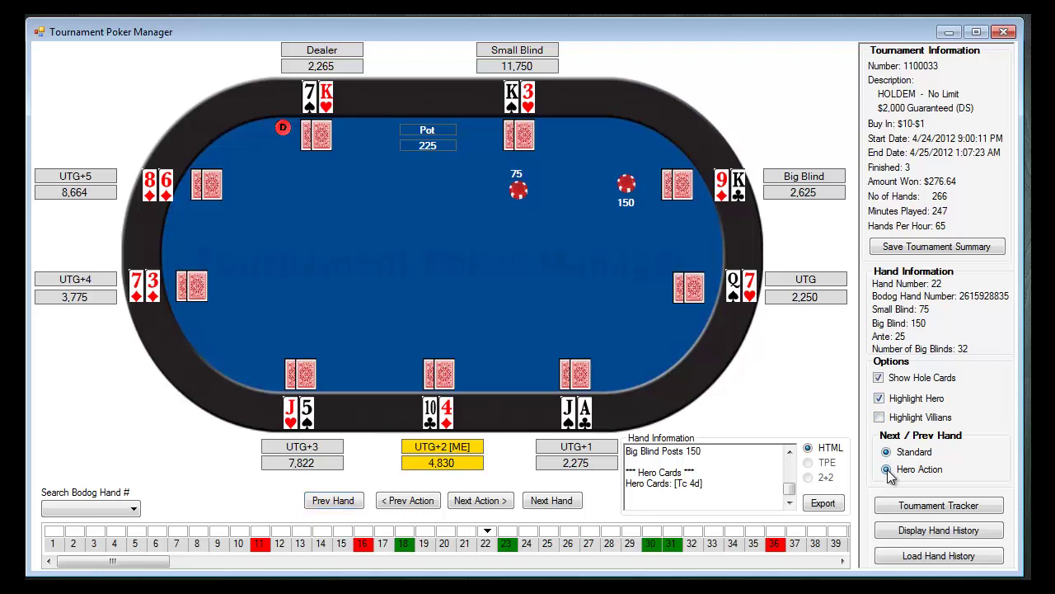
left_click(345, 509)
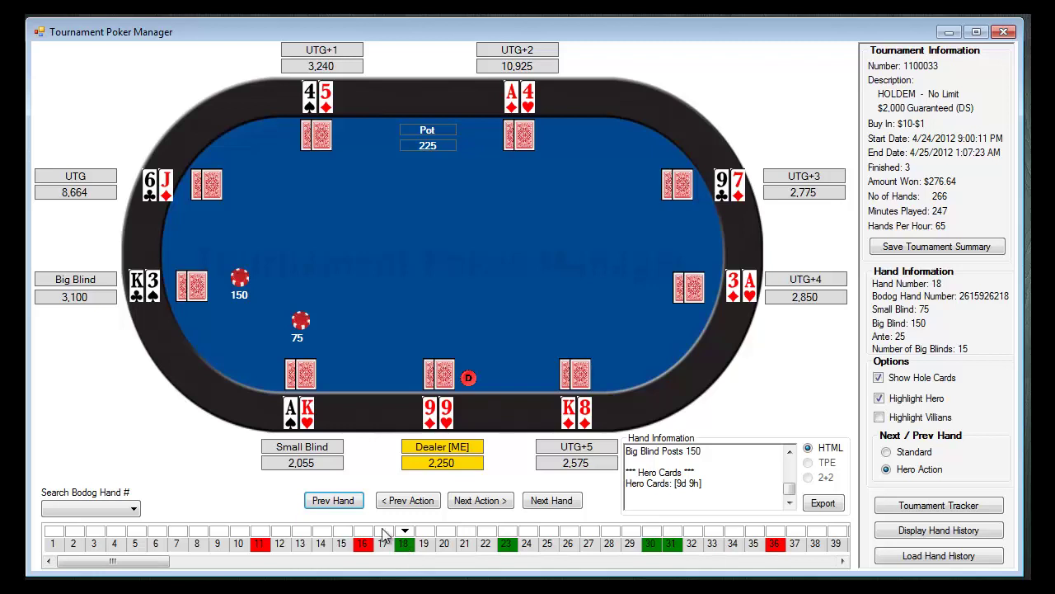
left_click(557, 500)
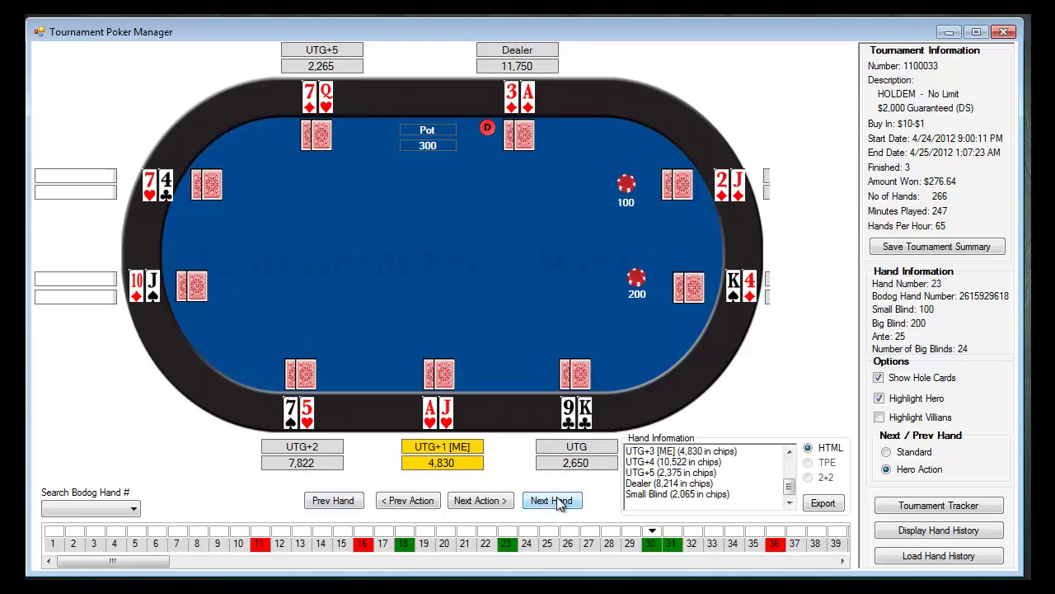
left_click(557, 501)
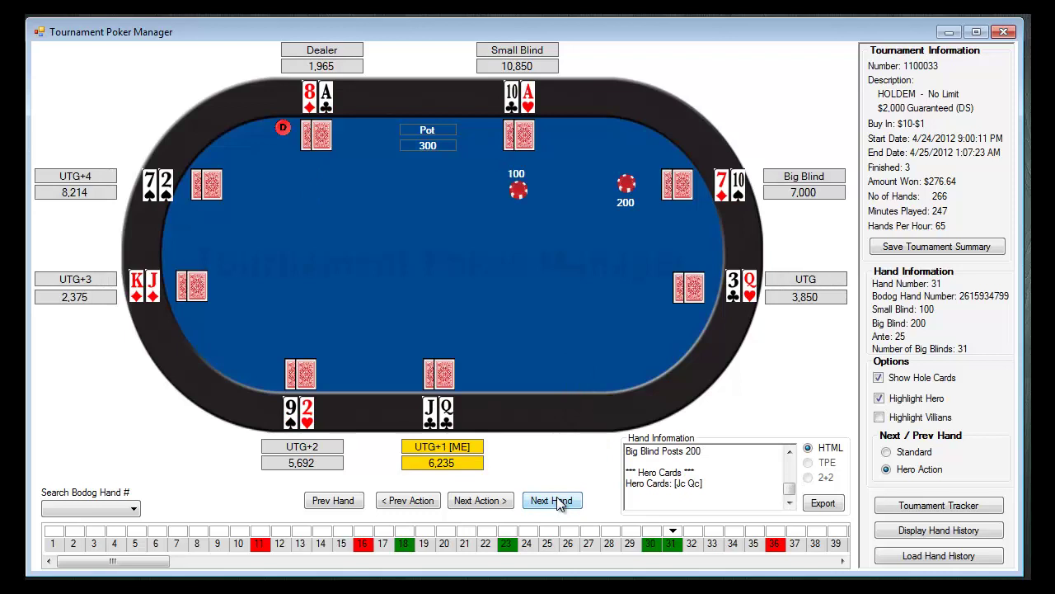
left_click(557, 500)
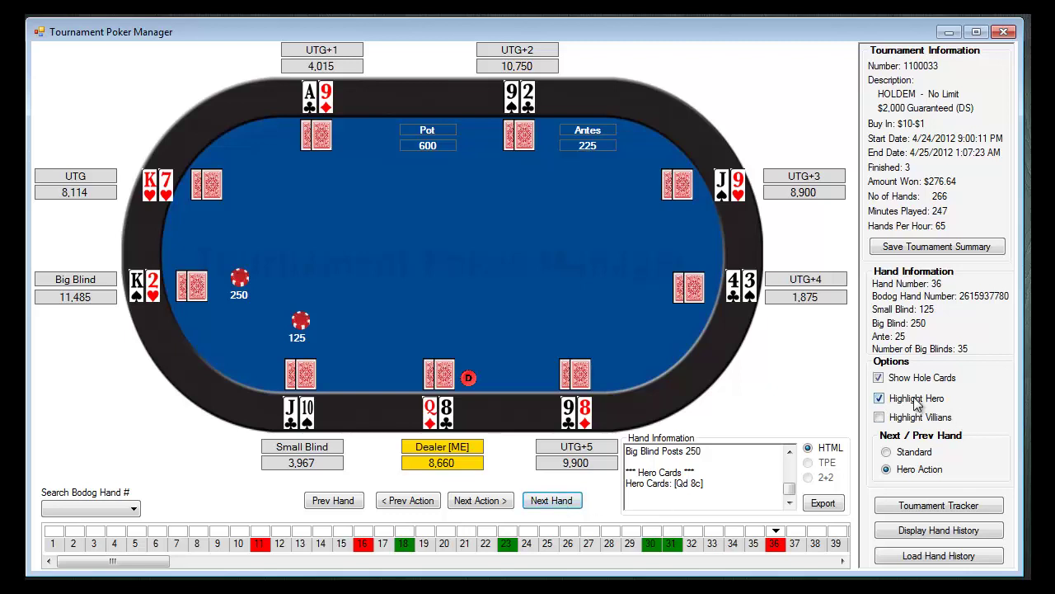
left_click(878, 378)
left_click(555, 499)
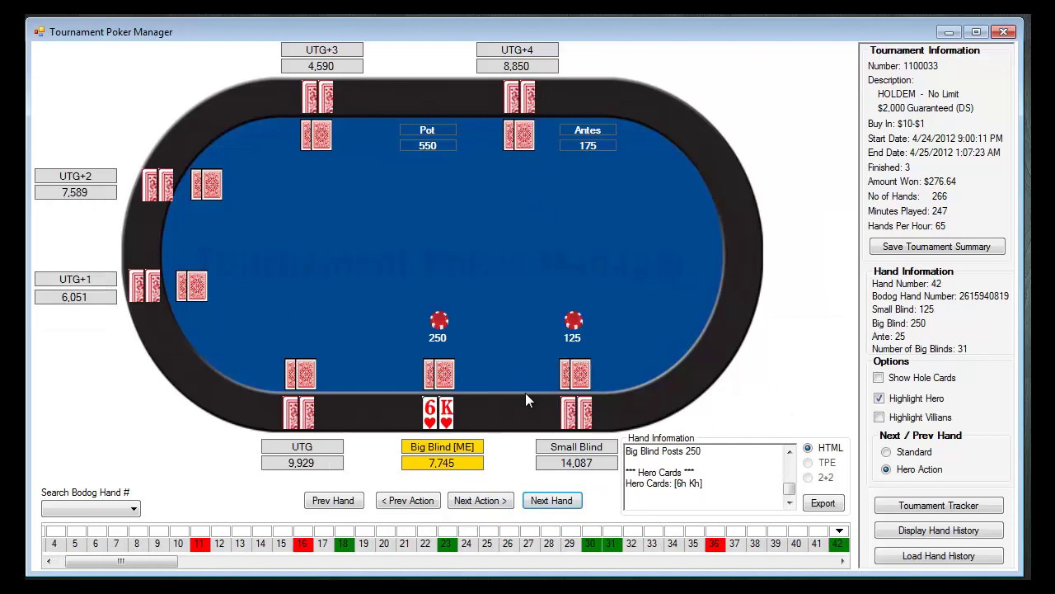